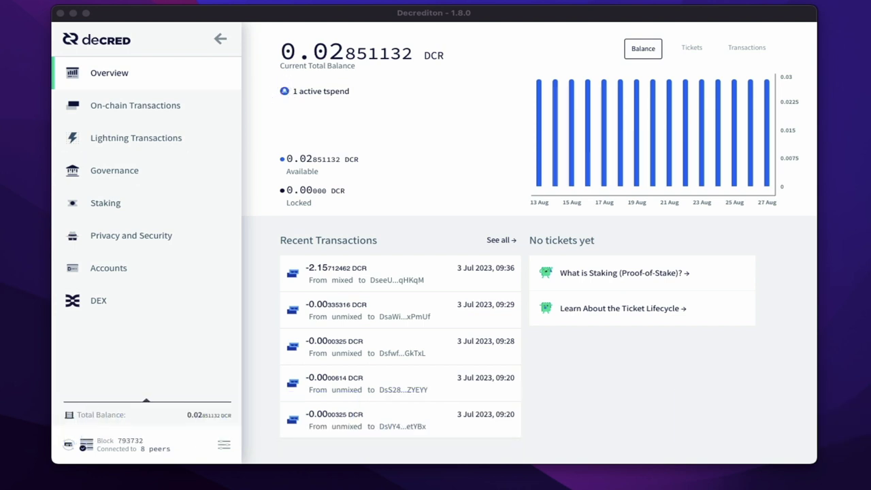
# Open the Treasury Spending section of the wallet's Governance page
pyautogui.click(106, 170)
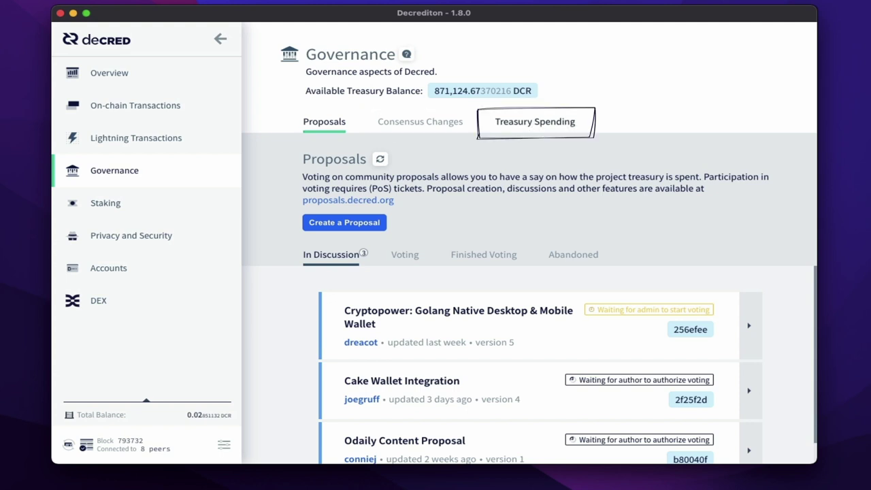
pyautogui.click(535, 121)
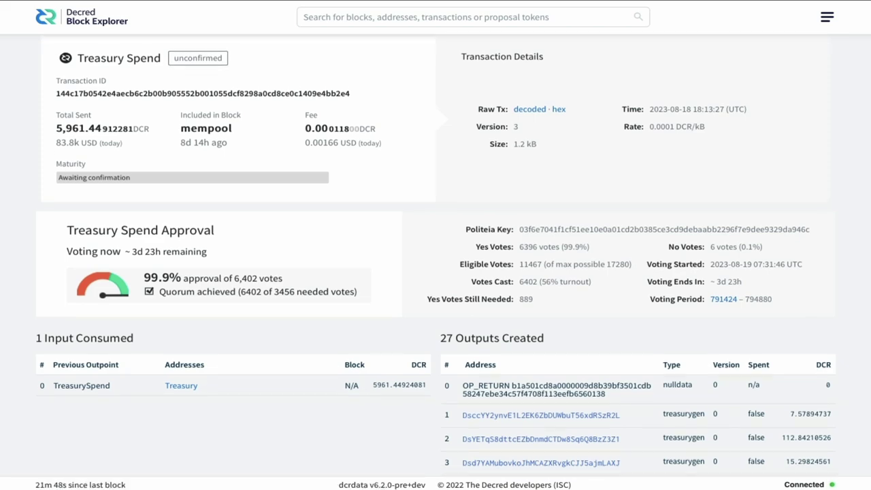
# In the Decred Block Explorer, examine the unconfirmed treasury spend's transaction details, approval votes and list of created outputs
pyautogui.scroll(-5, 436, 256)
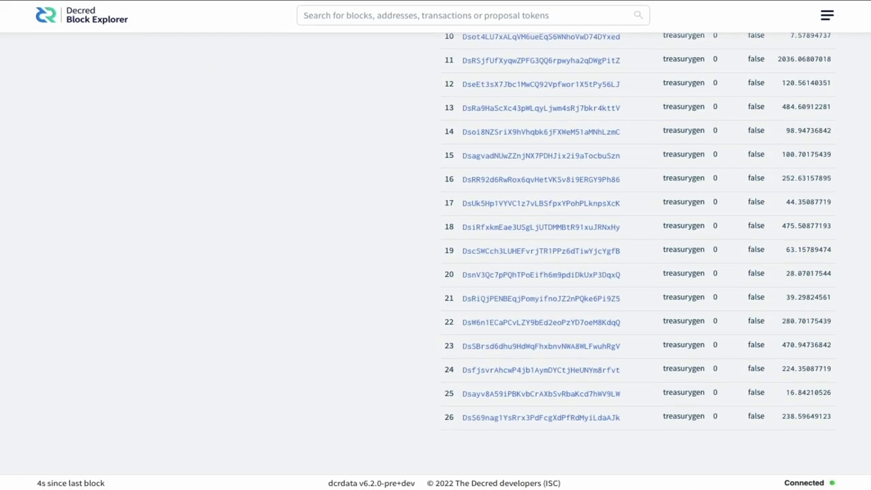
pyautogui.scroll(7, 435, 256)
pyautogui.scroll(3, 436, 256)
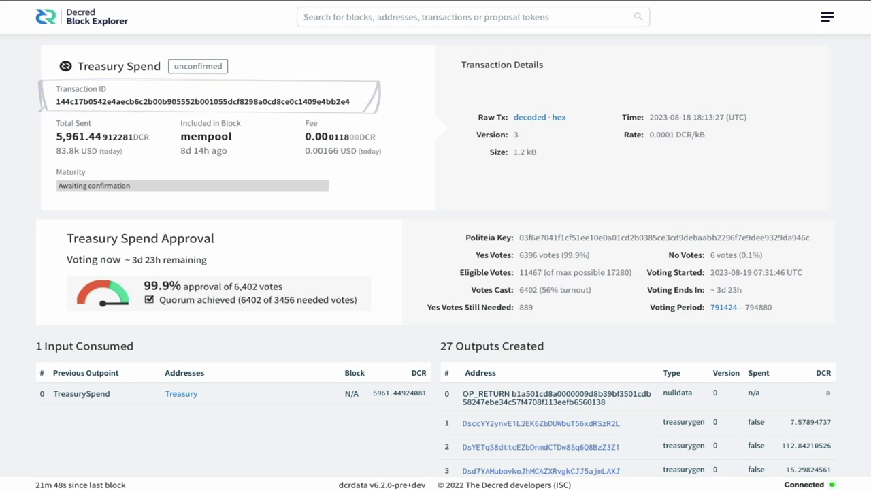
pyautogui.scroll(-5, 436, 258)
pyautogui.scroll(-8, 436, 259)
pyautogui.scroll(-1, 639, 255)
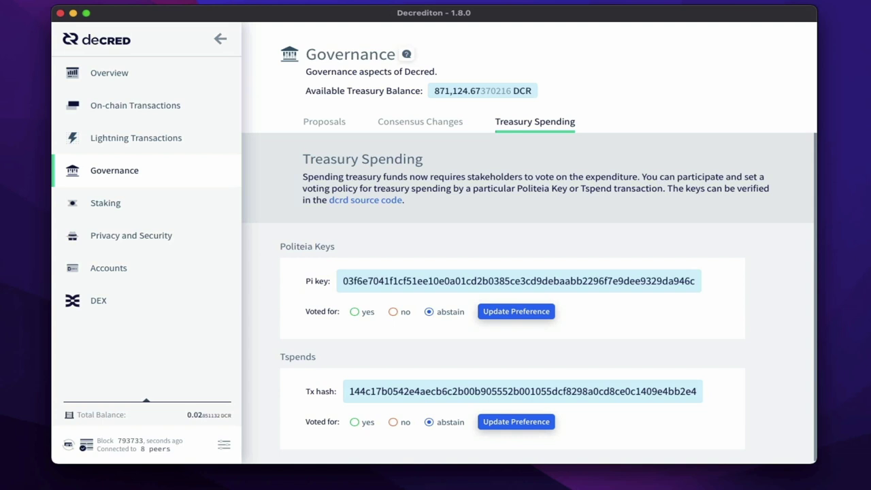
# In Decrediton, set the Politeia key's voting preference to yes, authorize it with the private passphrase and dismiss the notifications
pyautogui.click(354, 311)
pyautogui.click(512, 312)
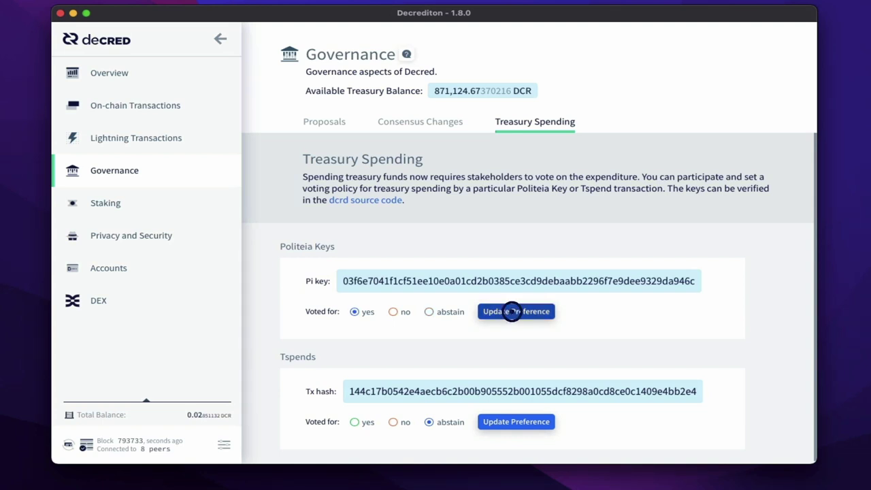
pyautogui.press('super+v')
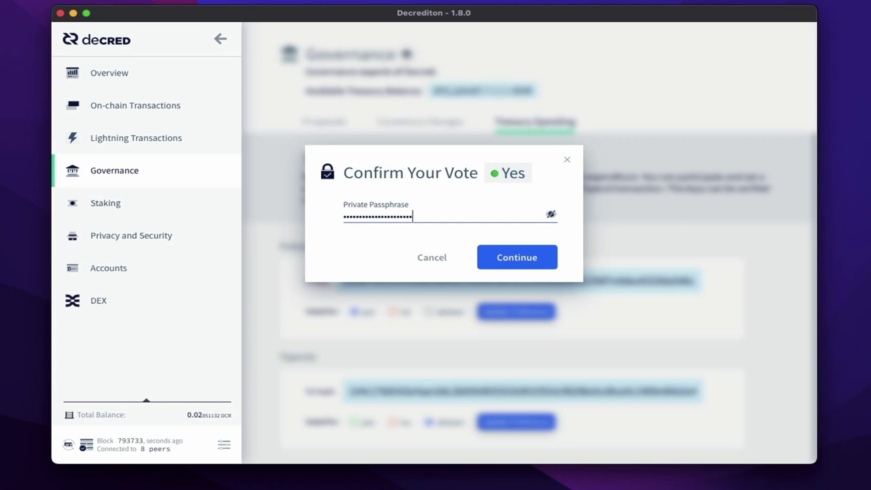
pyautogui.click(516, 257)
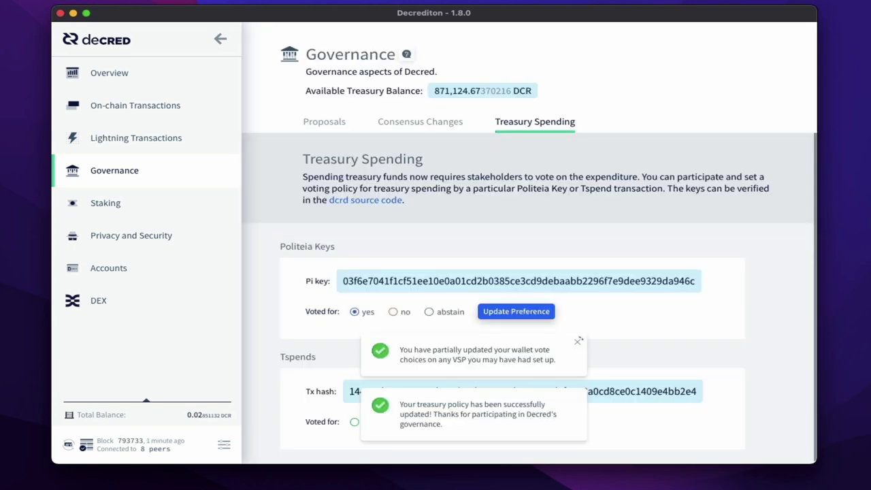
pyautogui.click(578, 340)
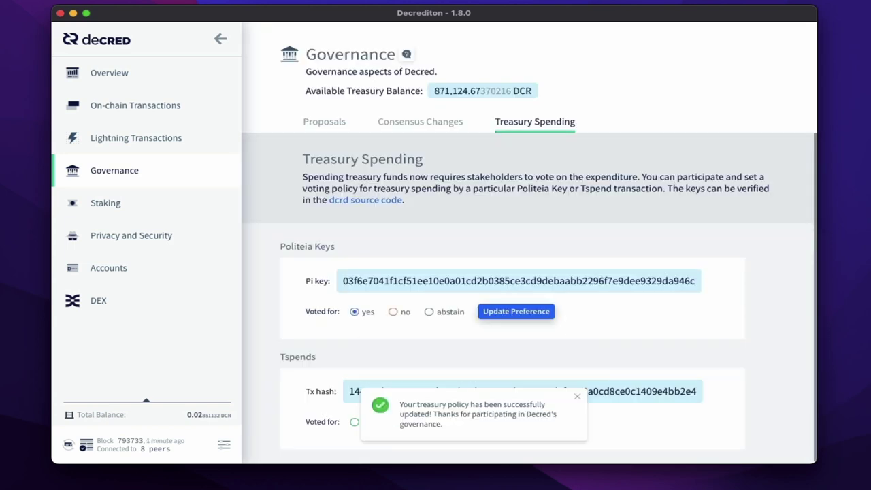
pyautogui.click(578, 395)
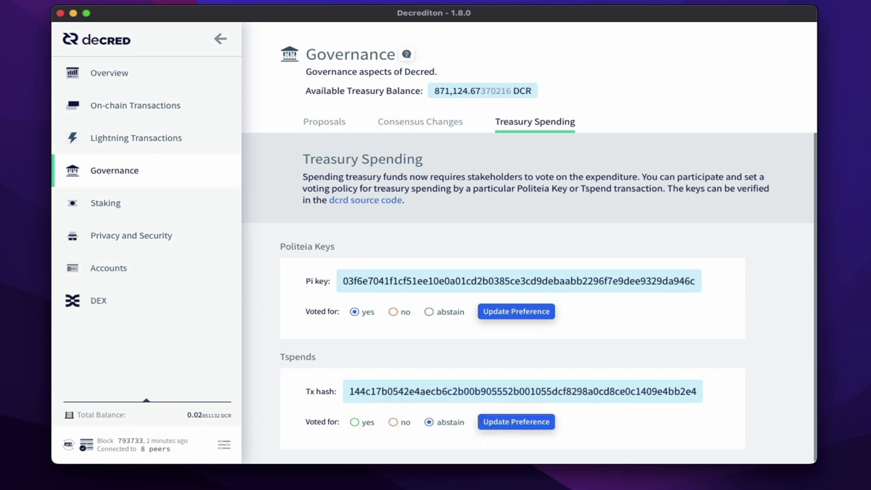
# Set the tspend transaction's voting preference to yes, authorize it with the private passphrase and dismiss the notifications
pyautogui.click(354, 422)
pyautogui.click(512, 422)
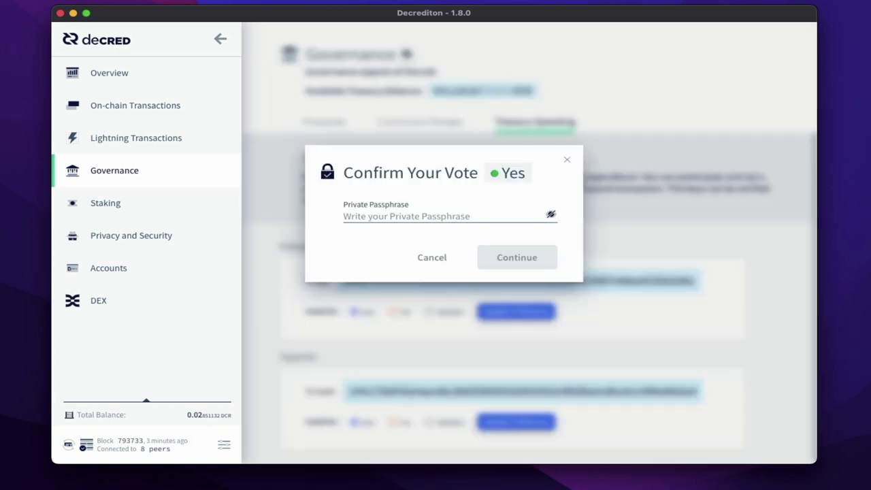
pyautogui.hotkey('ctrl', 'v')
pyautogui.click(514, 257)
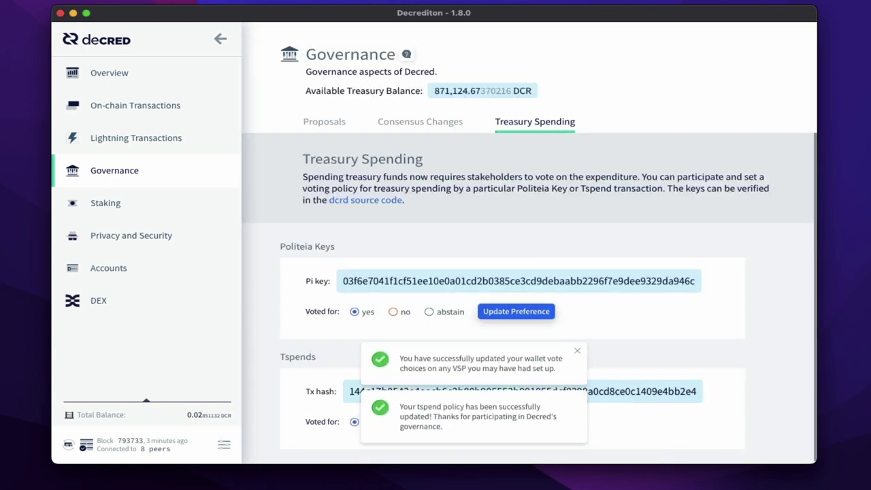
pyautogui.click(578, 340)
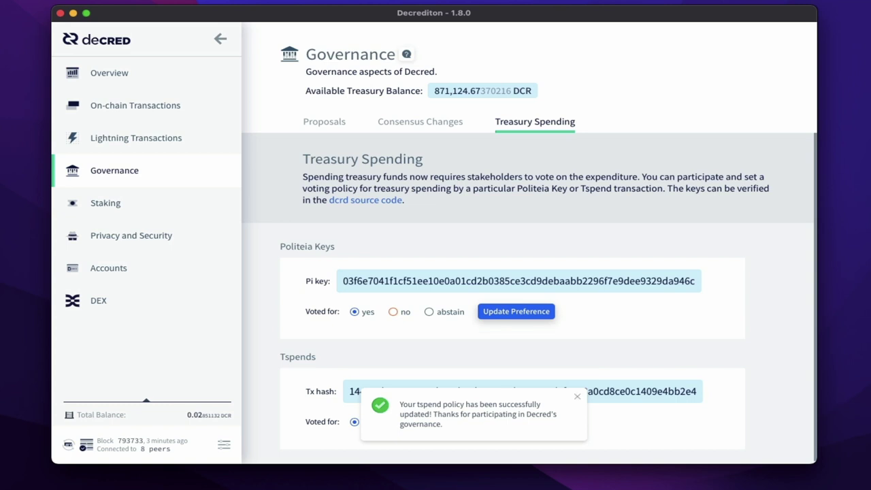
pyautogui.click(578, 396)
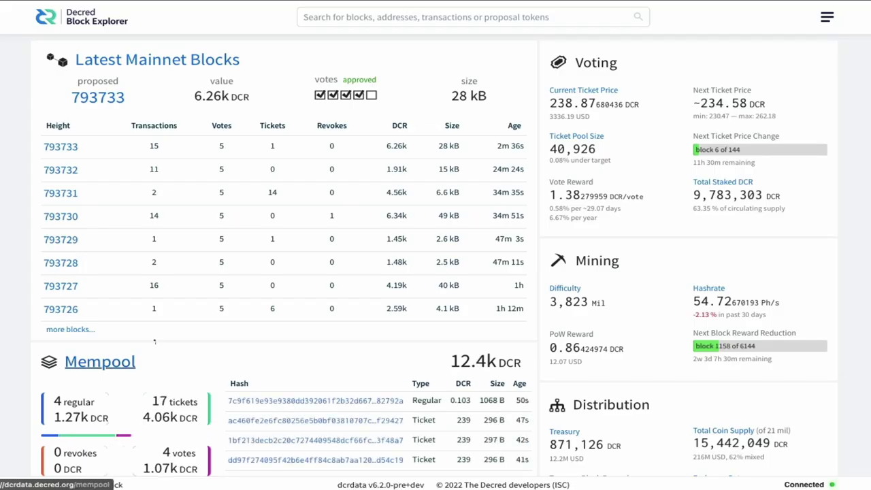
# In the Decred Block Explorer, open the Mempool page and view the pending treasury spend transaction
pyautogui.moveTo(153, 341)
pyautogui.mouseDown()
pyautogui.moveTo(31, 350)
pyautogui.moveTo(156, 360)
pyautogui.moveTo(156, 343)
pyautogui.mouseUp()
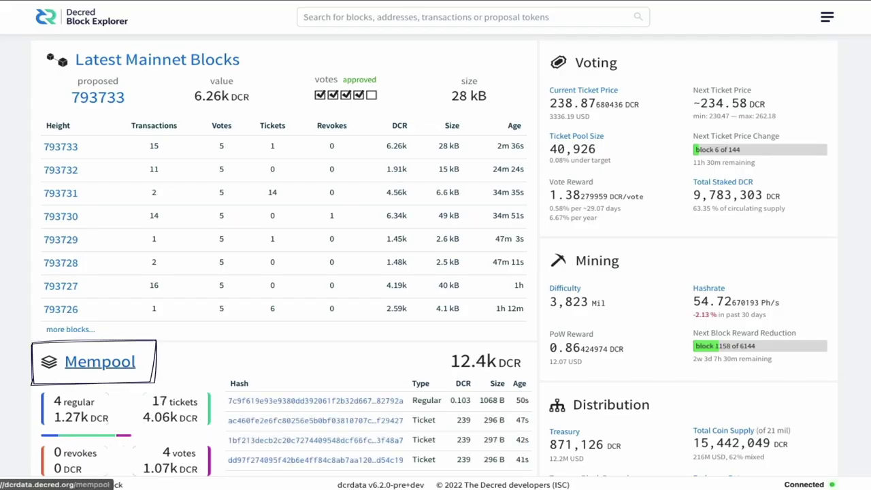
pyautogui.click(100, 362)
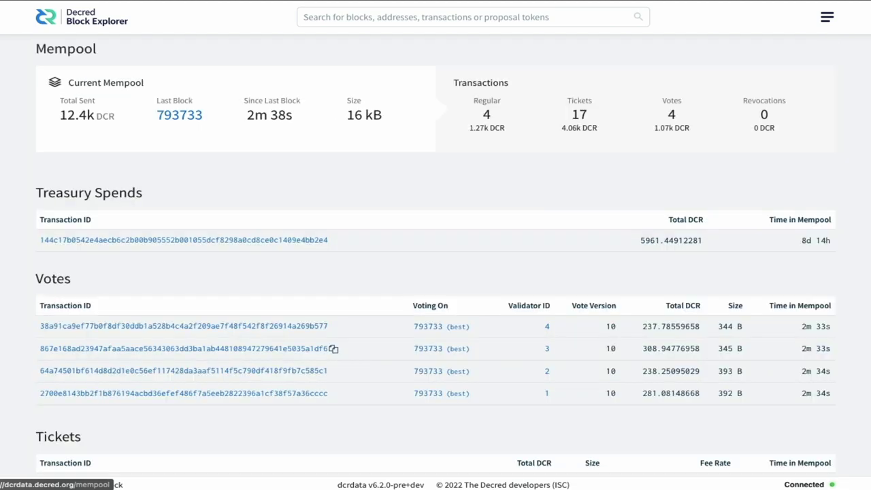
pyautogui.click(126, 241)
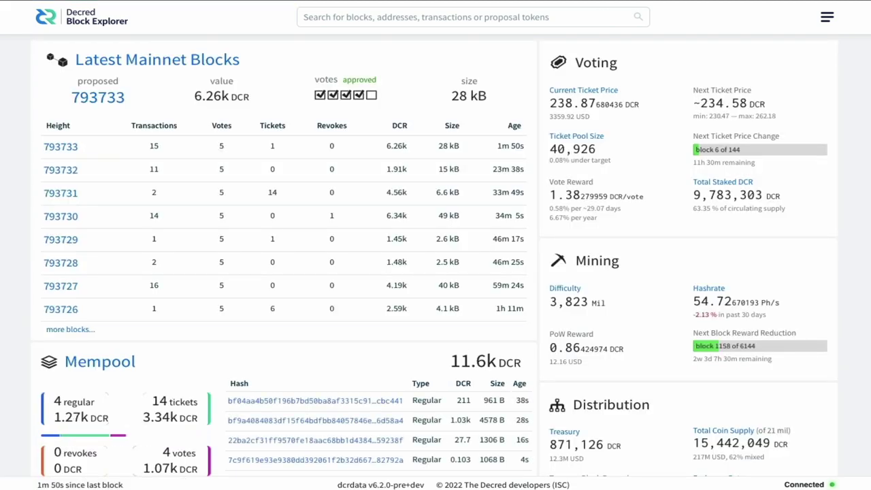
# Open the Decred Treasury page from the explorer's home page and filter its transactions by the Spend type
pyautogui.scroll(-1, 436, 272)
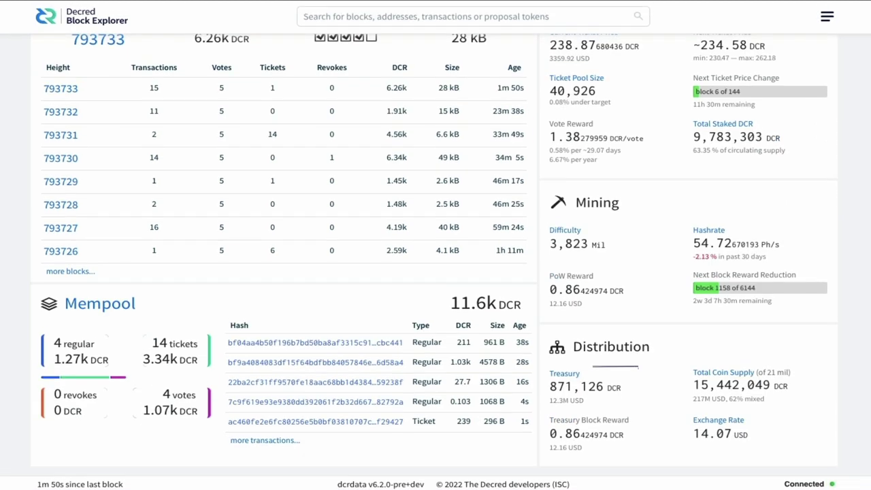
pyautogui.click(565, 375)
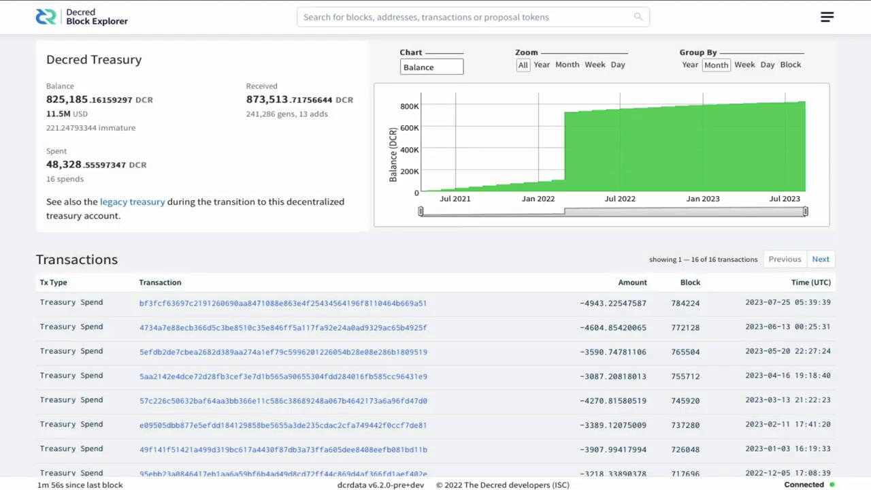
pyautogui.scroll(-4, 436, 273)
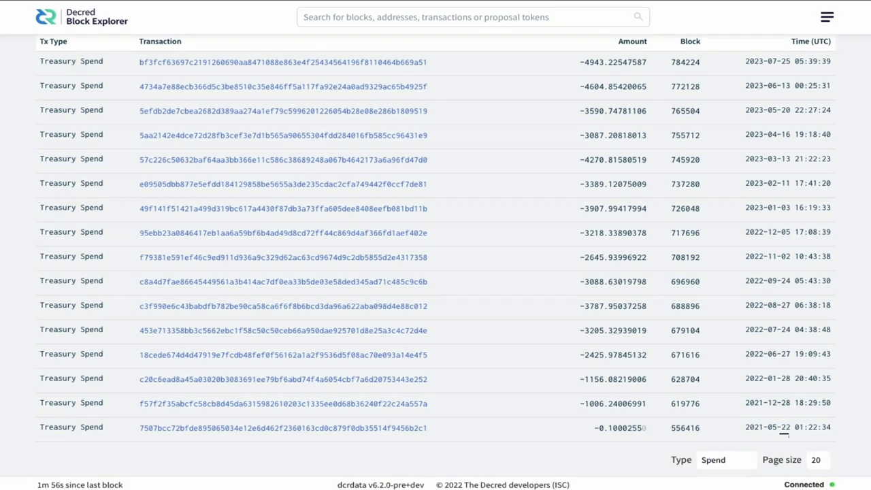
pyautogui.click(726, 460)
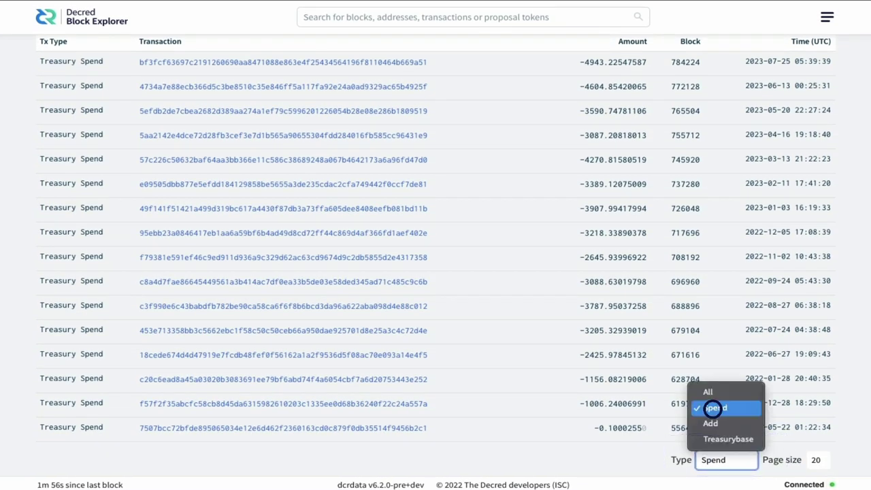
pyautogui.click(715, 407)
# Open the details of the treasury spend transaction included in block 772128
pyautogui.scroll(1, 267, 124)
pyautogui.doubleClick(267, 123)
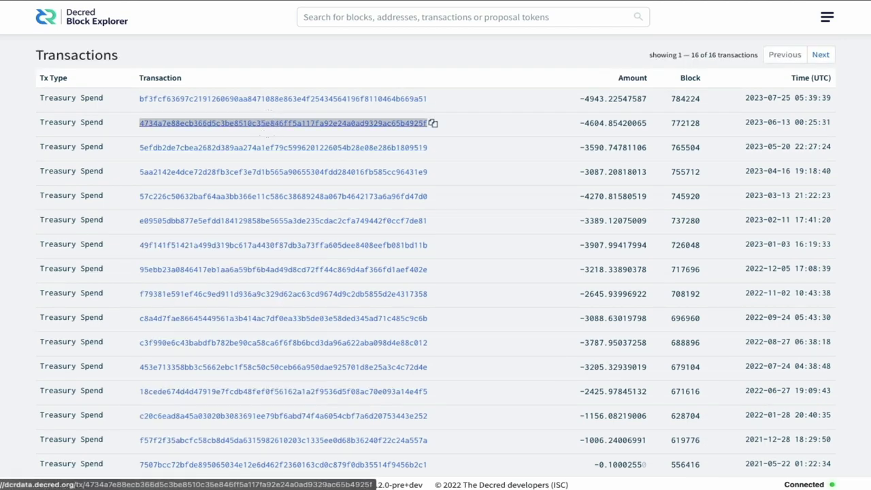
pyautogui.click(266, 123)
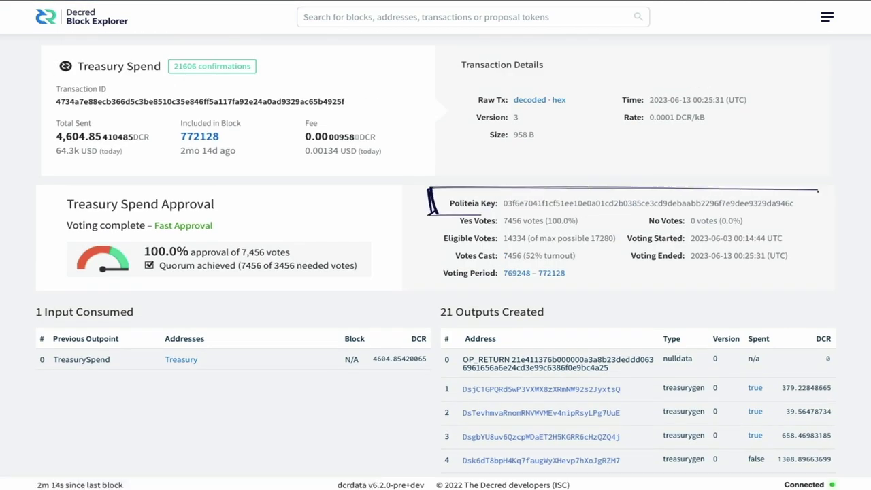